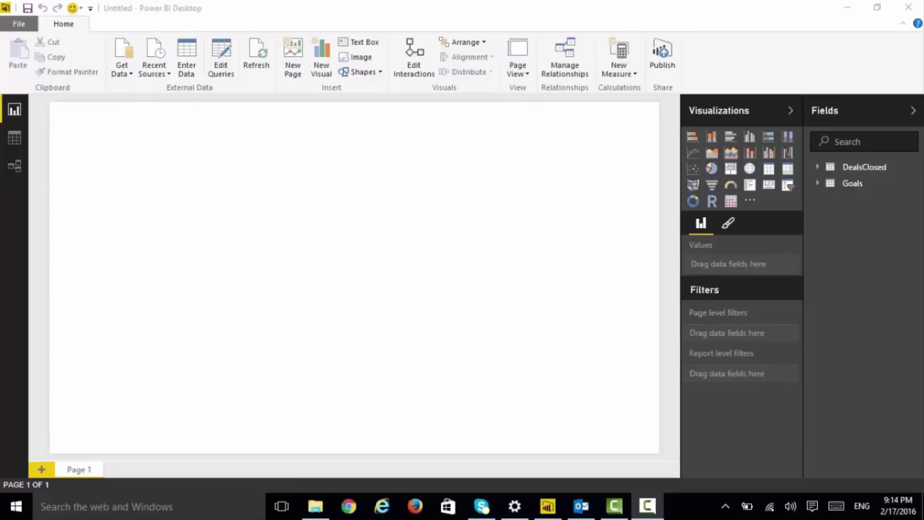
- Add a waffle chart with Count of Deal as values and Sum of Goal as maximum, showing 62%
left_click(732, 205)
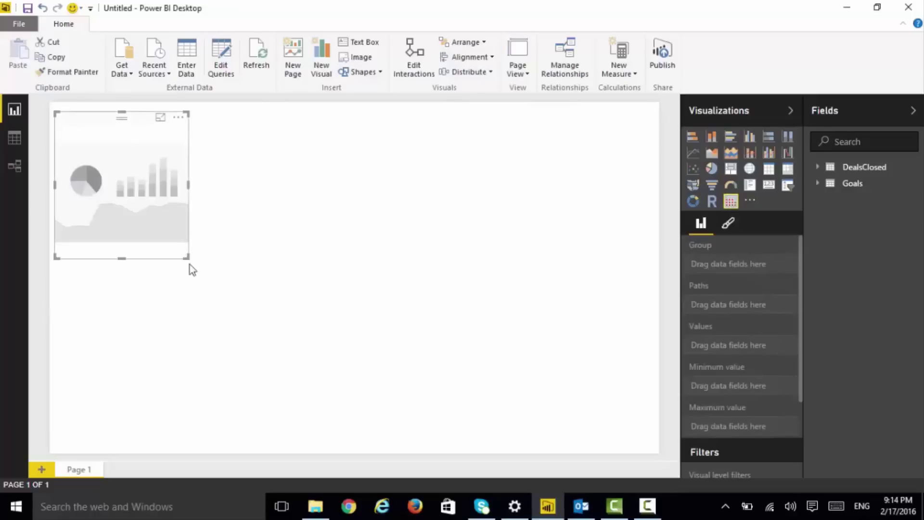
left_click(817, 168)
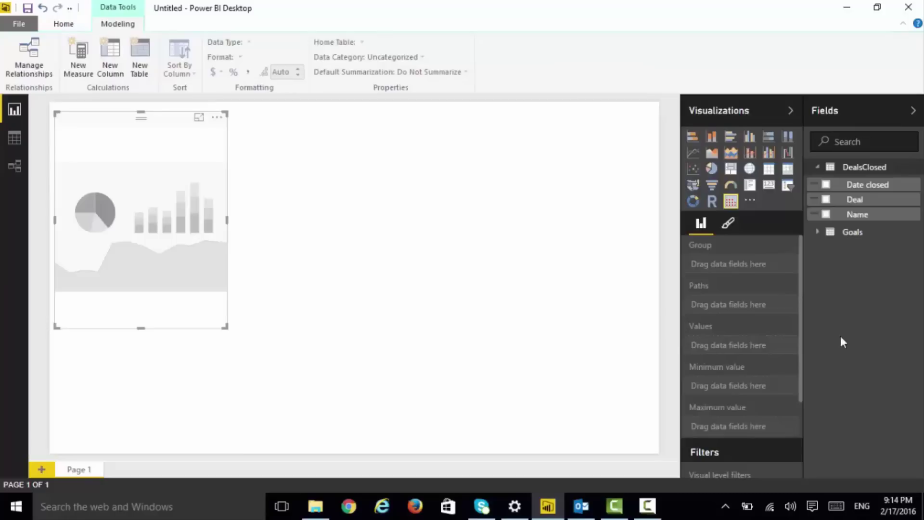
left_click_drag(862, 200, 749, 352)
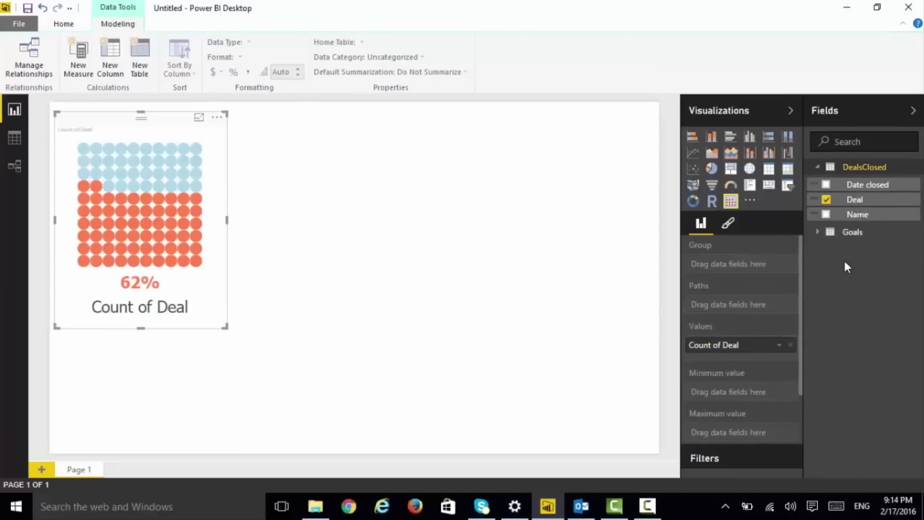
left_click(852, 232)
left_click_drag(846, 265, 766, 435)
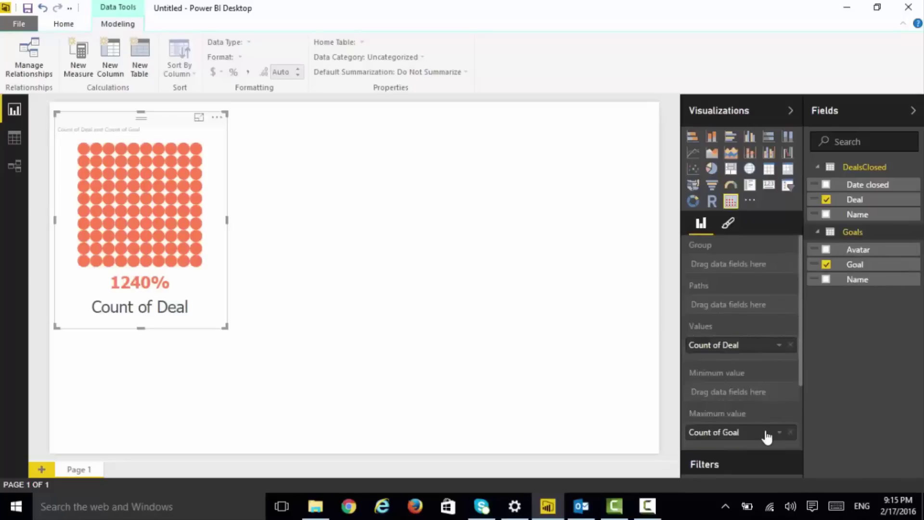
left_click(779, 433)
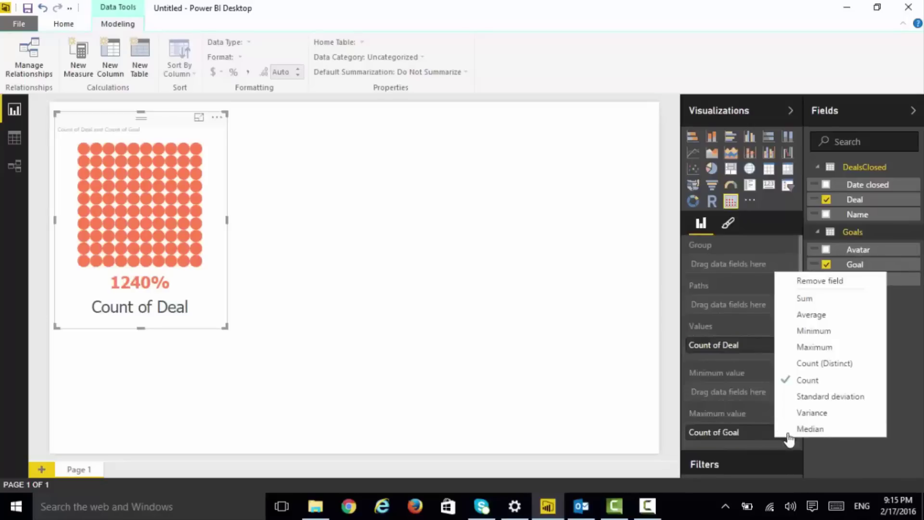
left_click(818, 299)
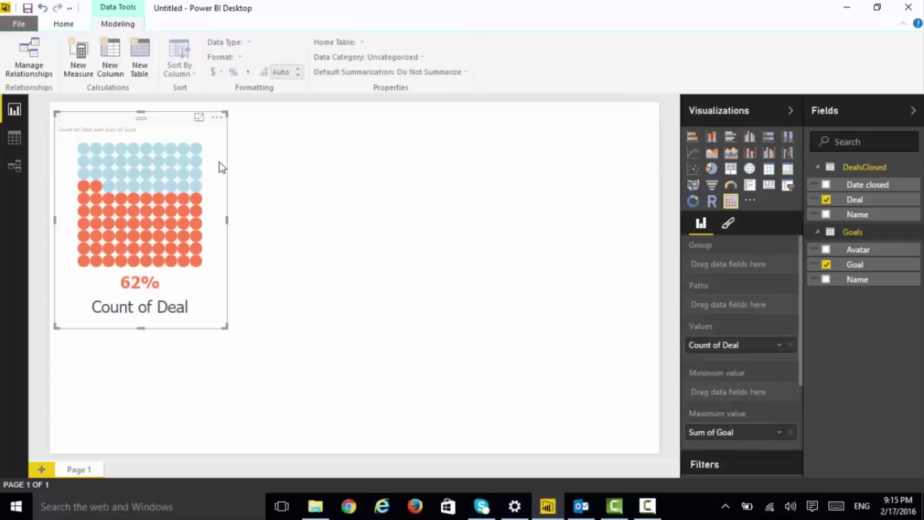
- Group the waffle by Name, stretch it across the full page width, and sort reps by Count of Deal
left_click_drag(871, 214, 748, 264)
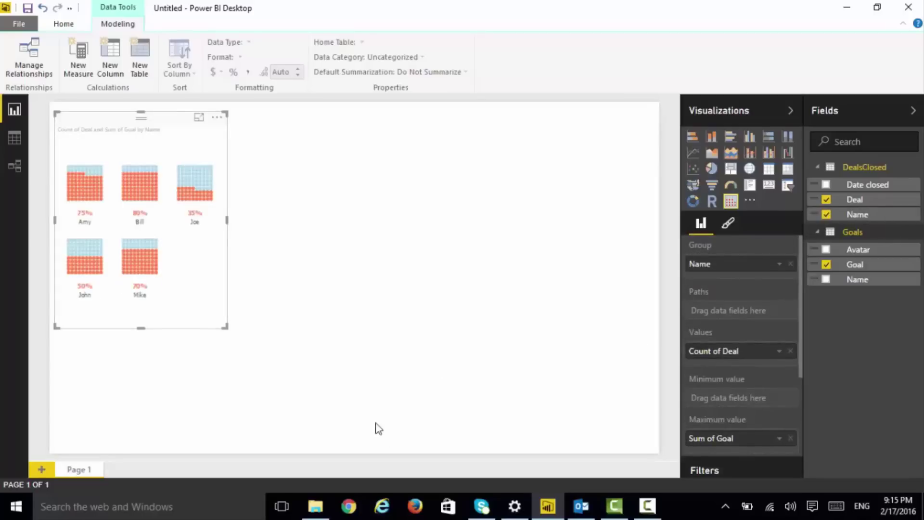
left_click_drag(226, 328, 632, 339)
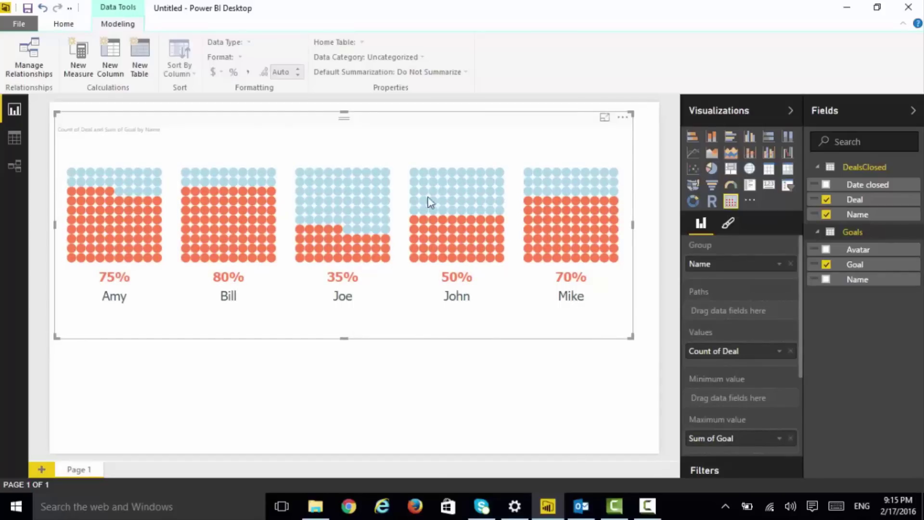
left_click(628, 123)
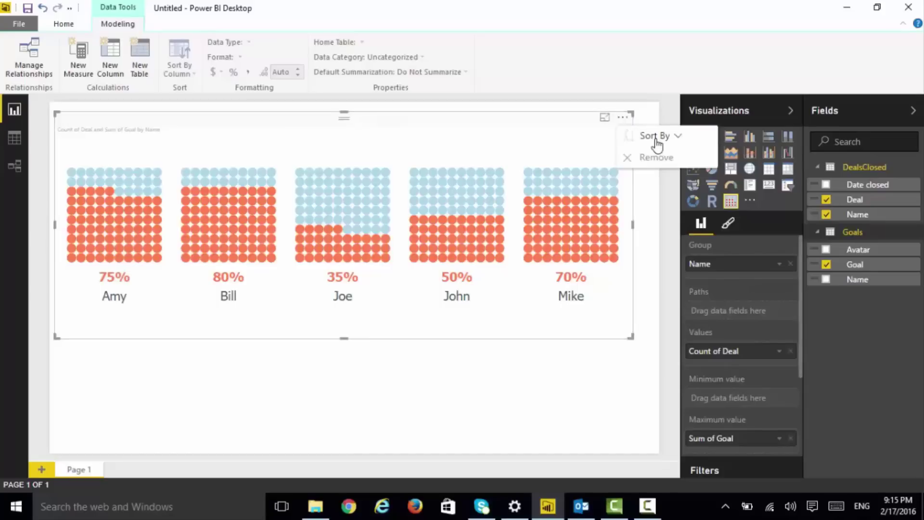
left_click(654, 137)
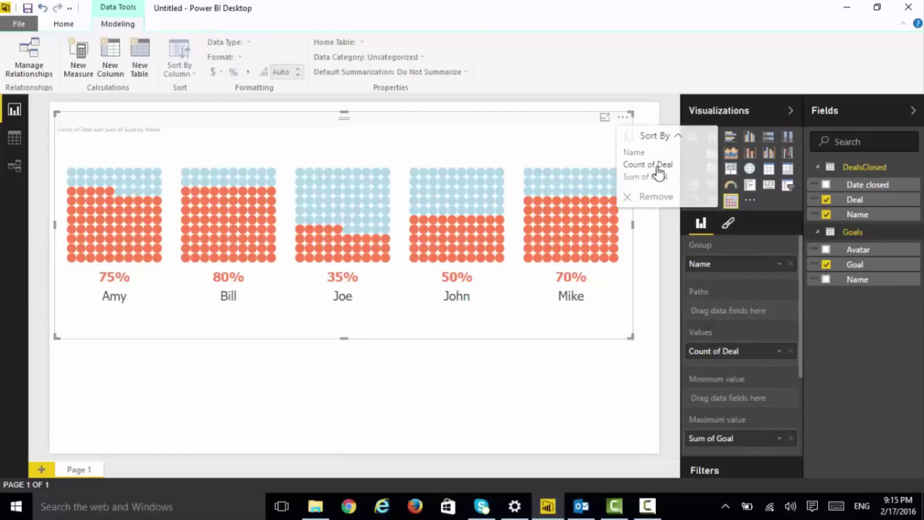
left_click(658, 166)
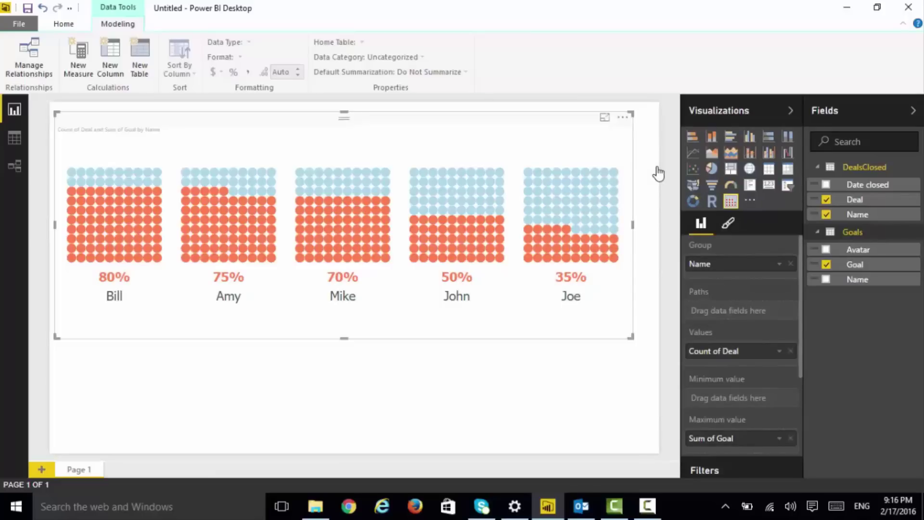
- In the waffle's Data colors settings, colour Bill green and Amy dark grey
left_click(728, 223)
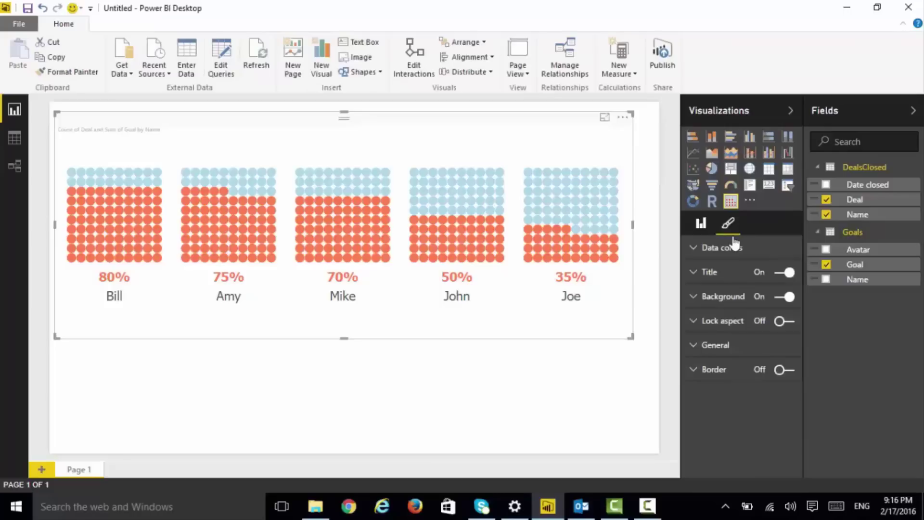
left_click(723, 251)
left_click(781, 296)
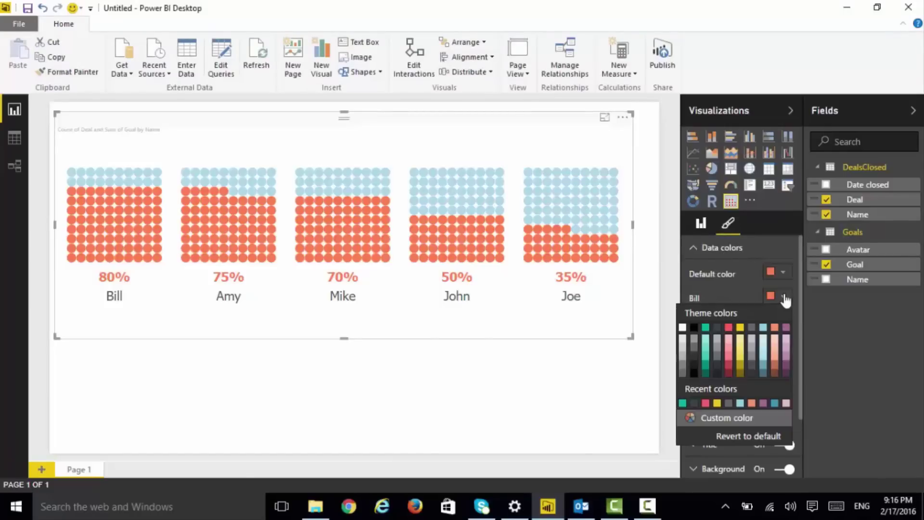
left_click(683, 402)
left_click(780, 321)
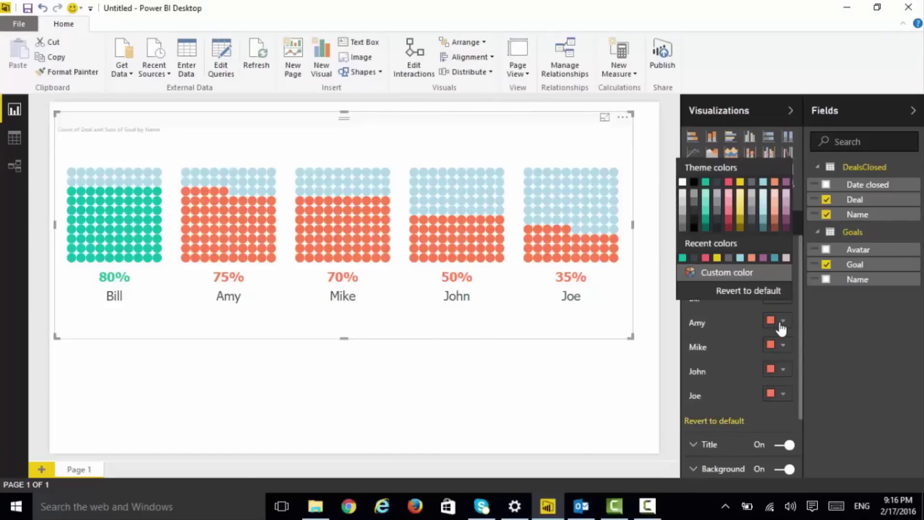
left_click(693, 257)
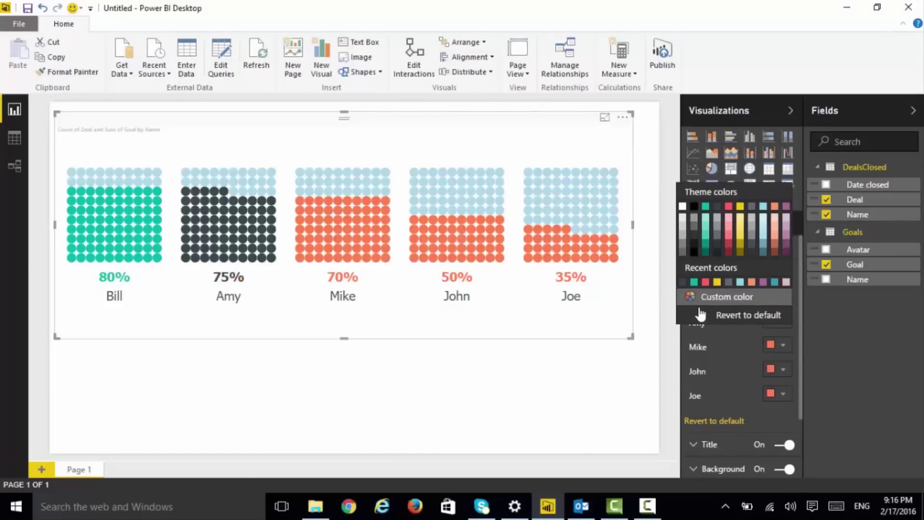
- Colour Mike red, John yellow and Joe purple, then reshape the visual into one wide, short row
left_click(705, 282)
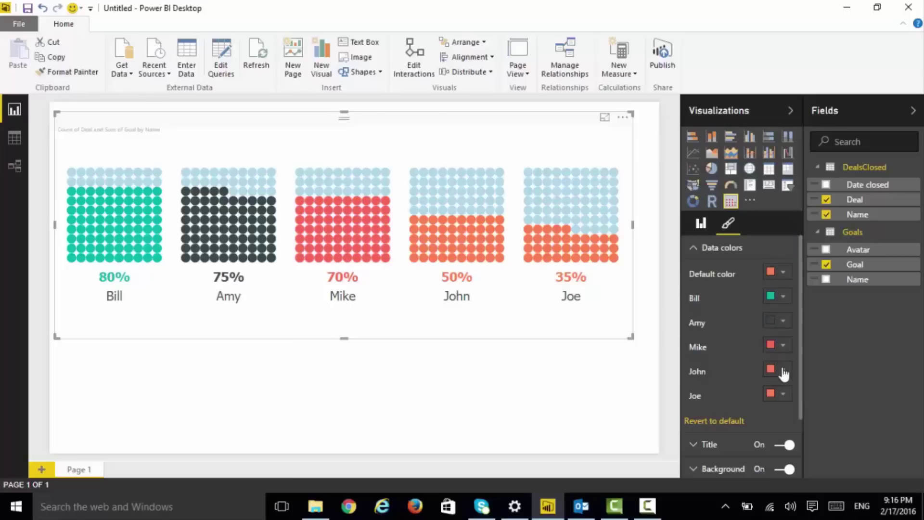
left_click(783, 370)
left_click(743, 332)
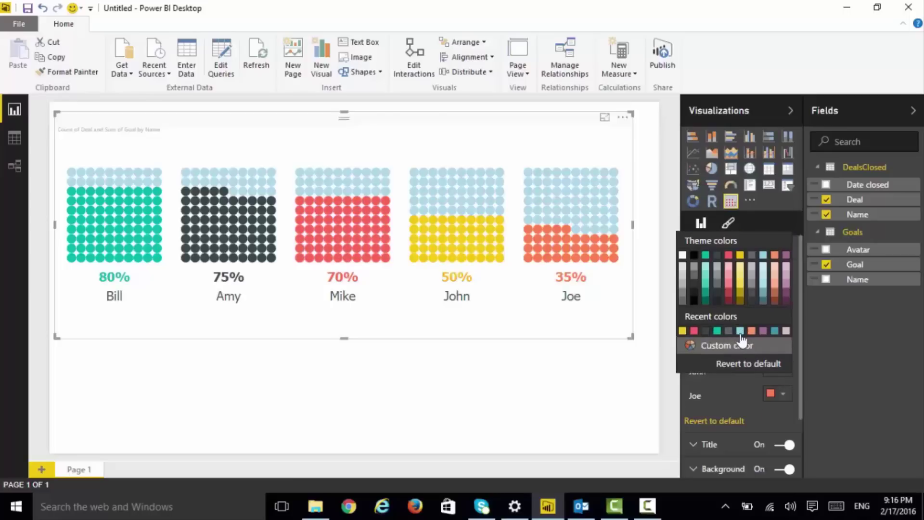
left_click(763, 331)
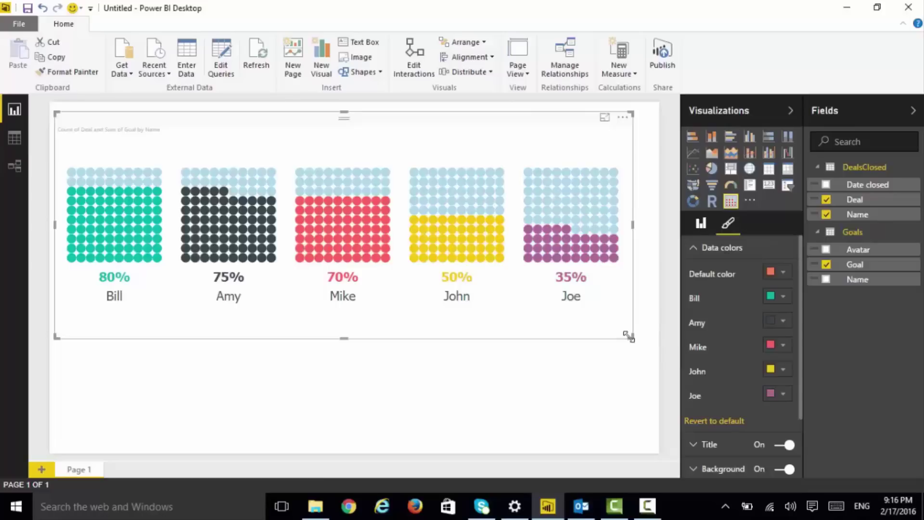
left_click_drag(626, 340, 315, 441)
left_click_drag(221, 434, 646, 258)
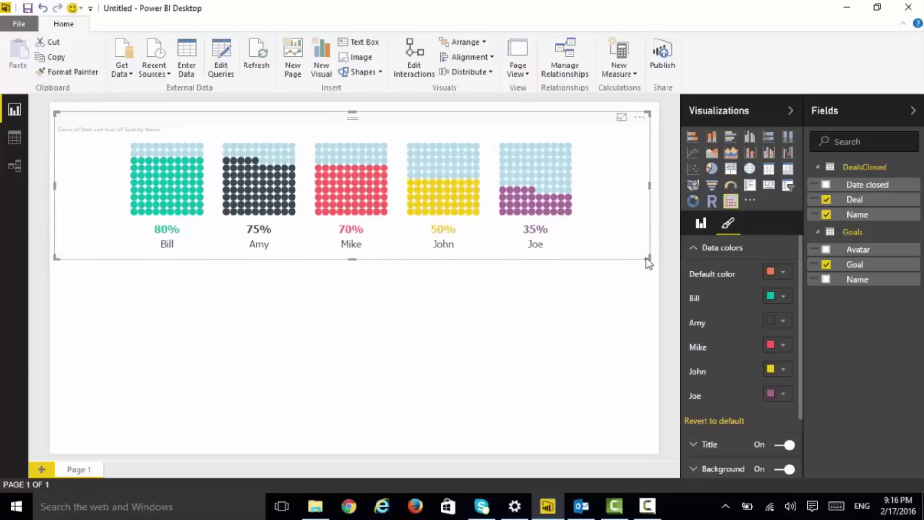
- Add a widened table visual showing Name, Deal and the Date closed breakdown
left_click(554, 279)
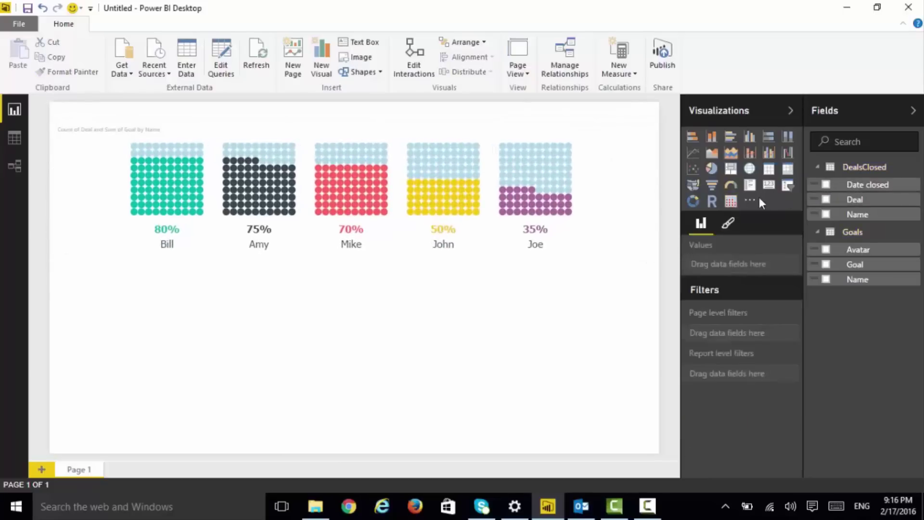
left_click(769, 169)
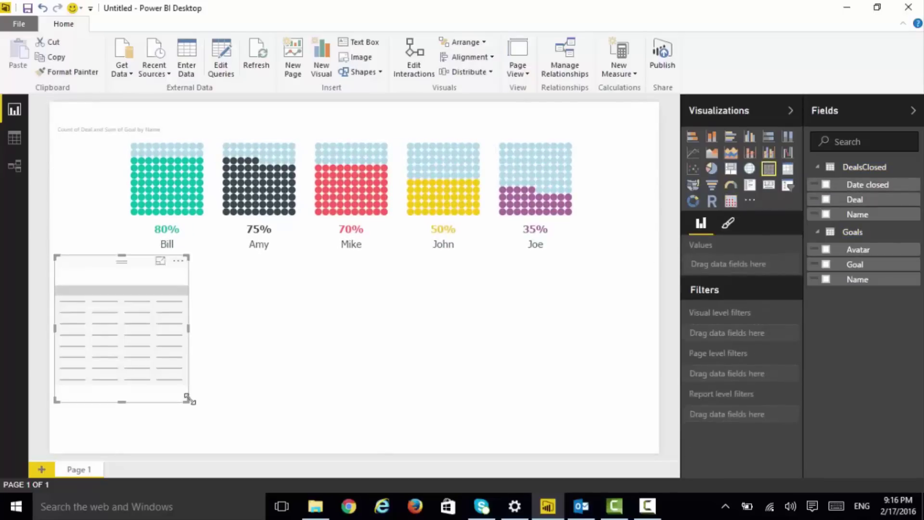
left_click_drag(478, 433, 588, 440)
left_click(826, 214)
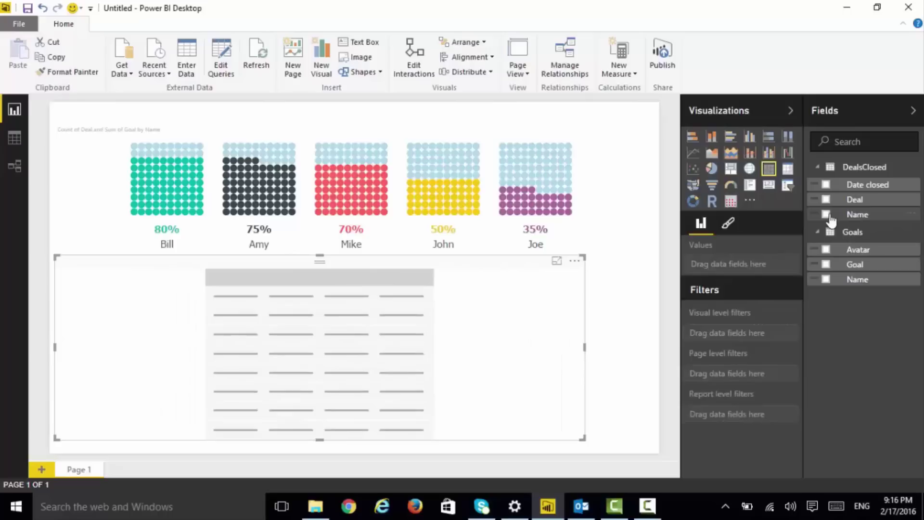
left_click(826, 199)
left_click(826, 184)
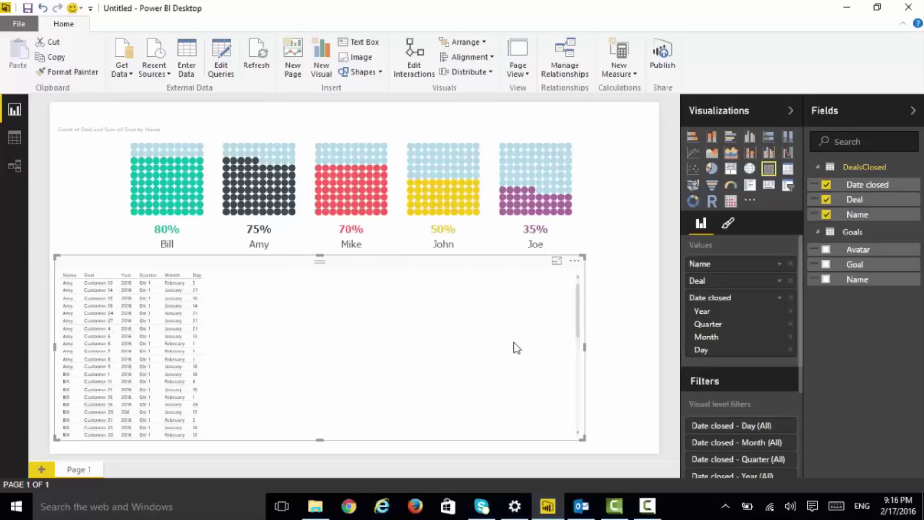
- Test cross-filtering for Bill, Amy, Mike, John and Joe, then move the table below the chart
left_click(179, 157)
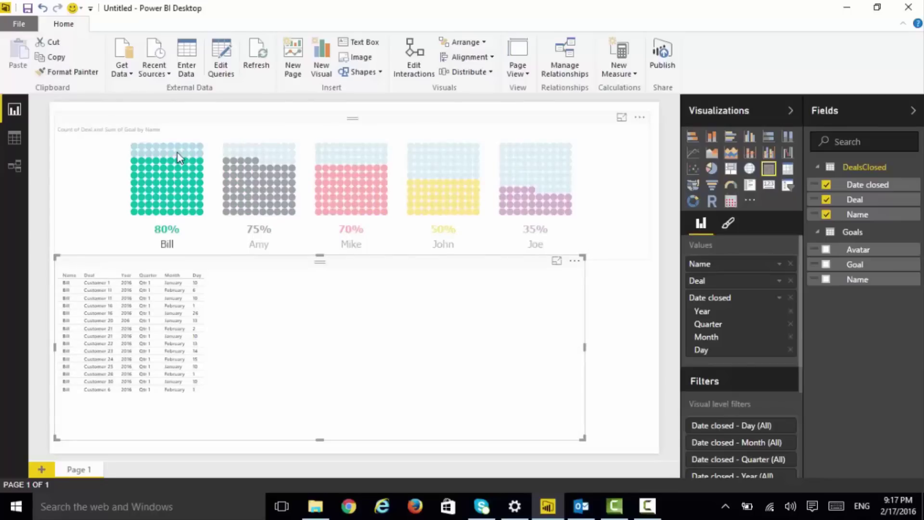
left_click(290, 163)
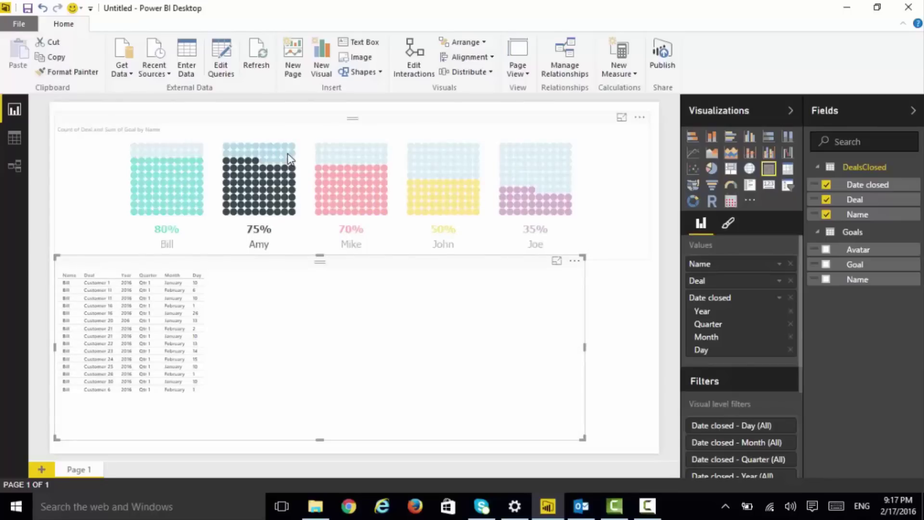
left_click(360, 157)
left_click(435, 163)
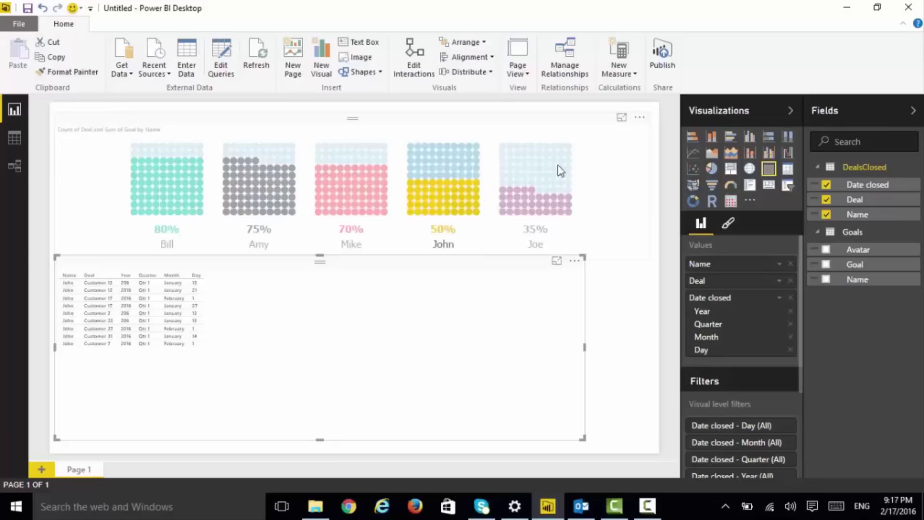
left_click(560, 171)
left_click(559, 171)
left_click_drag(583, 258, 588, 303)
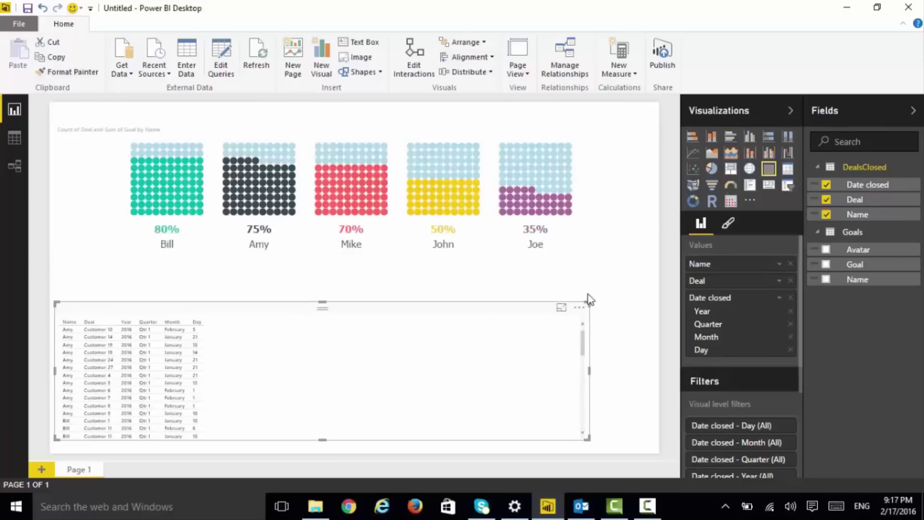
- Use Avatar as the waffle's icon shapes, push the table further down, and enlarge the waffle chart
left_click(584, 134)
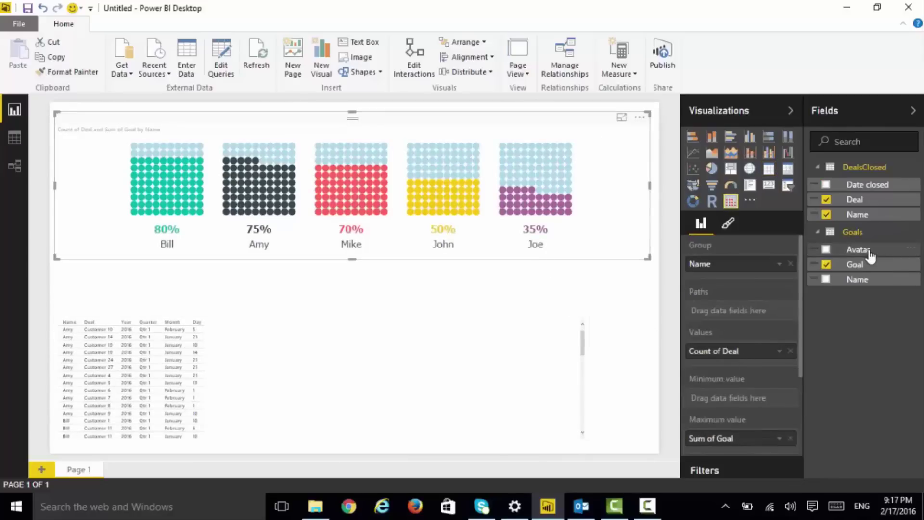
left_click_drag(870, 254, 769, 314)
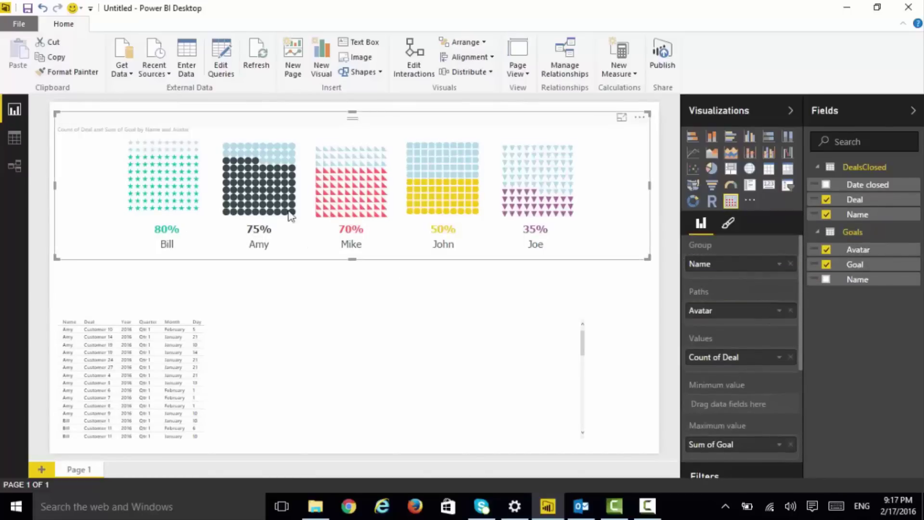
left_click(525, 336)
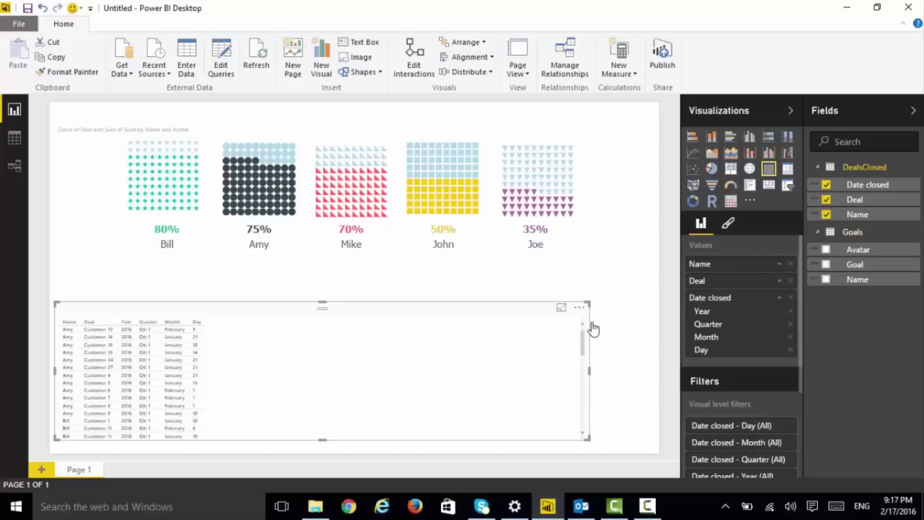
left_click_drag(588, 305, 611, 383)
left_click(626, 240)
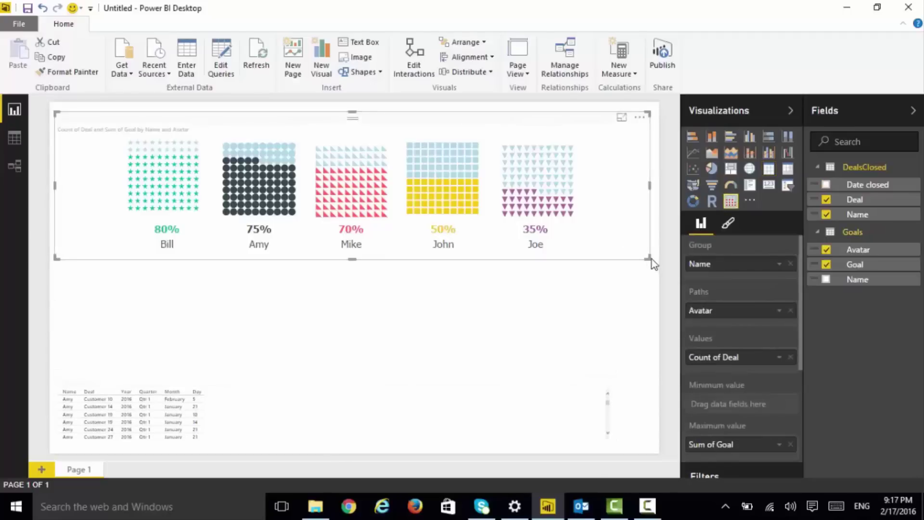
left_click_drag(652, 259, 659, 343)
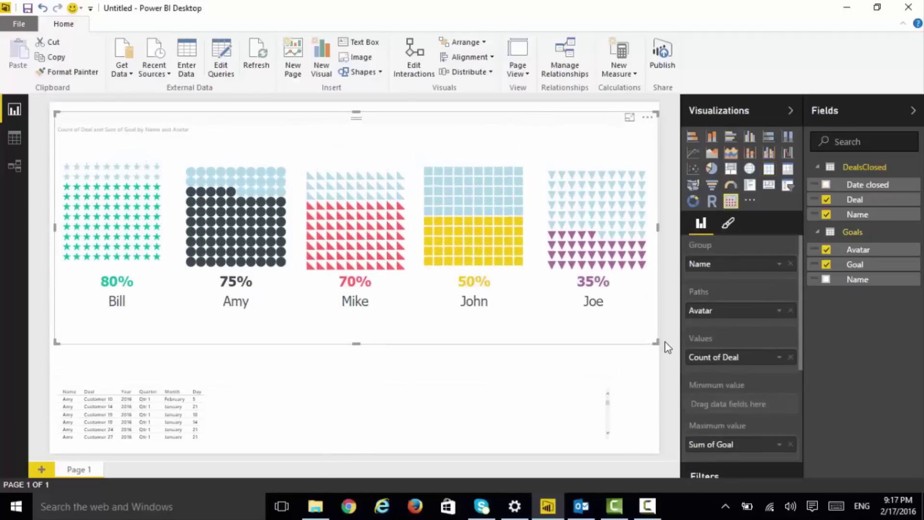
left_click(667, 346)
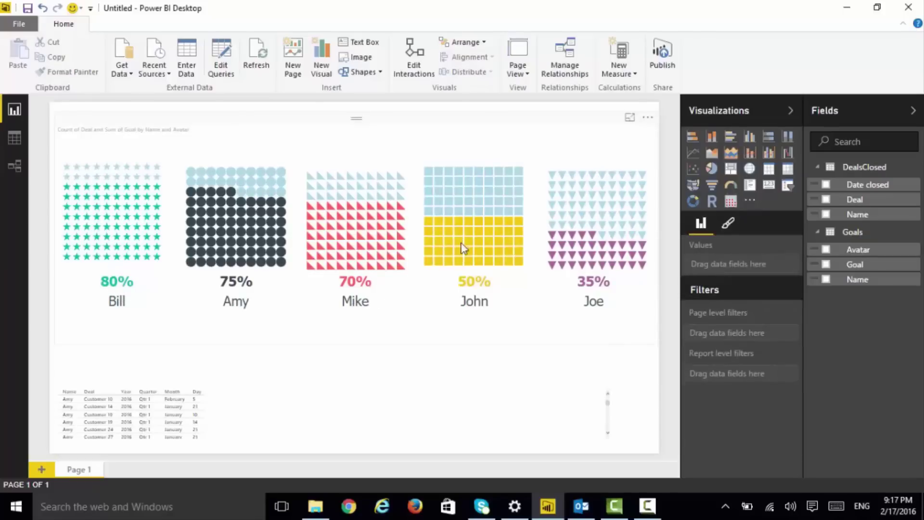
left_click(15, 138)
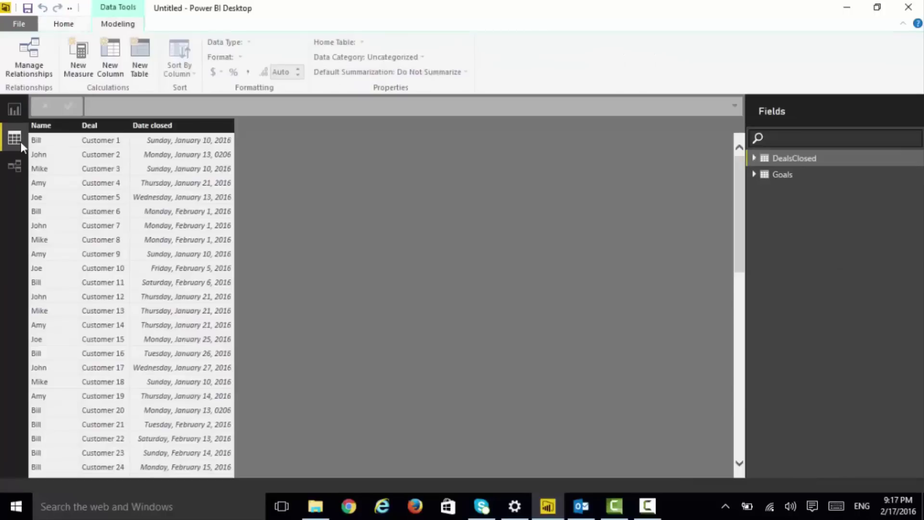
left_click(792, 175)
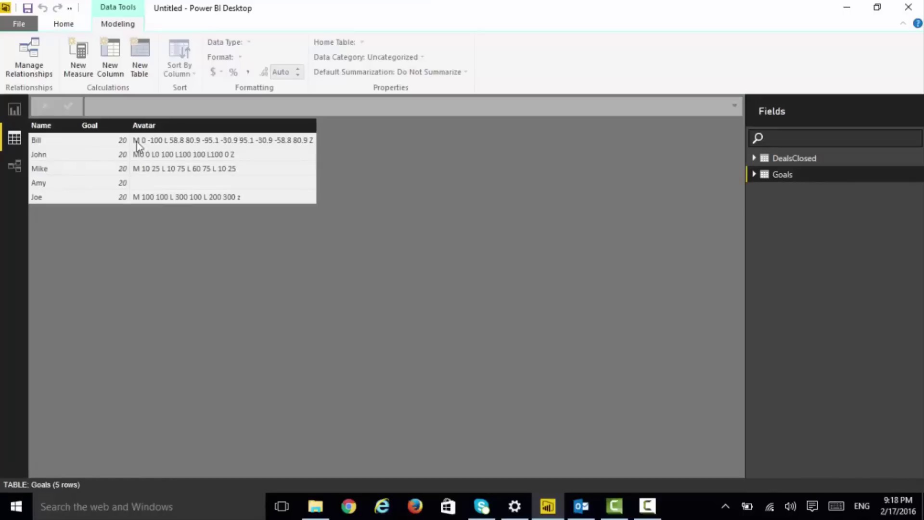
left_click(14, 111)
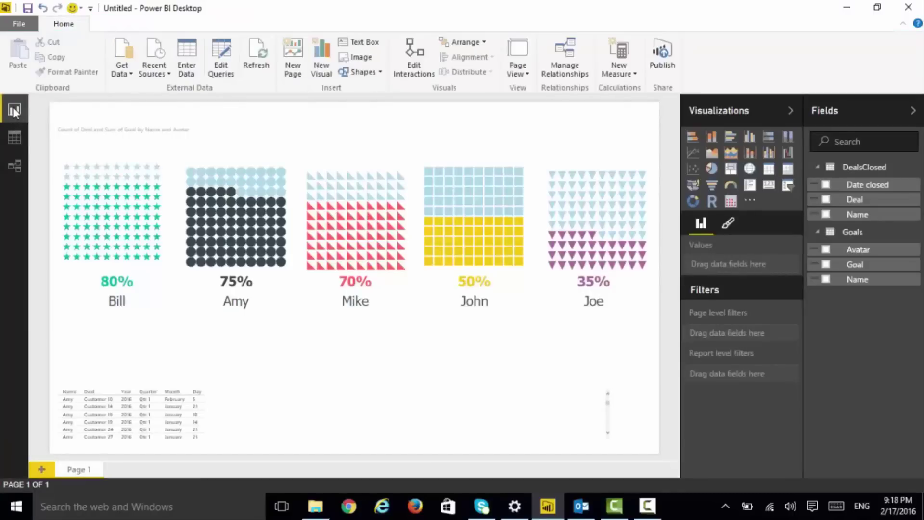